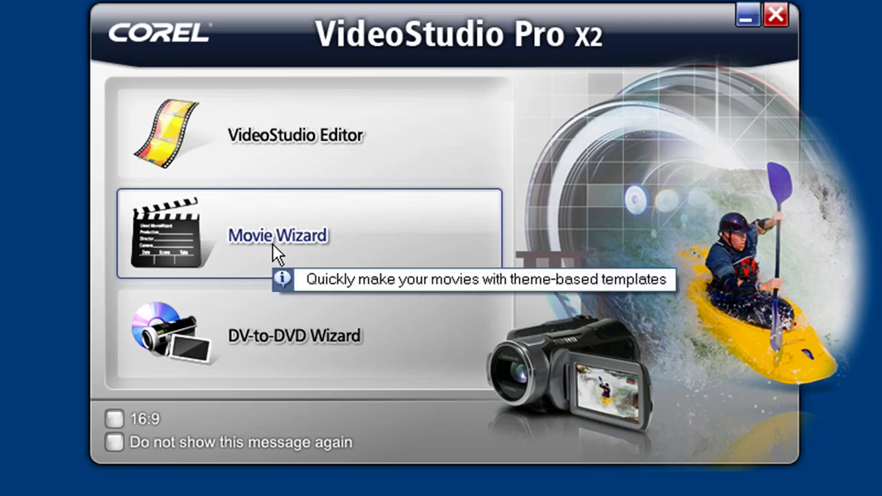
# Start the Movie Wizard and insert photos happyberryfarm1 through happyberryfarm7 as clips
pyautogui.click(272, 243)
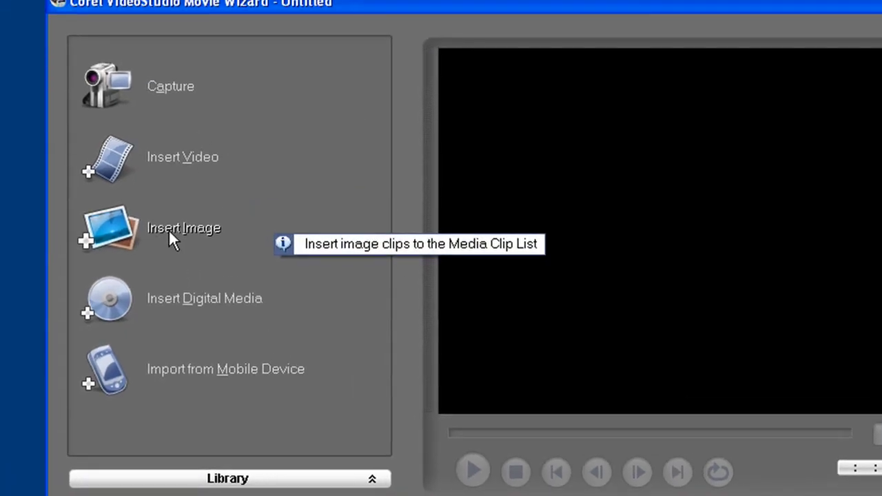
pyautogui.click(169, 230)
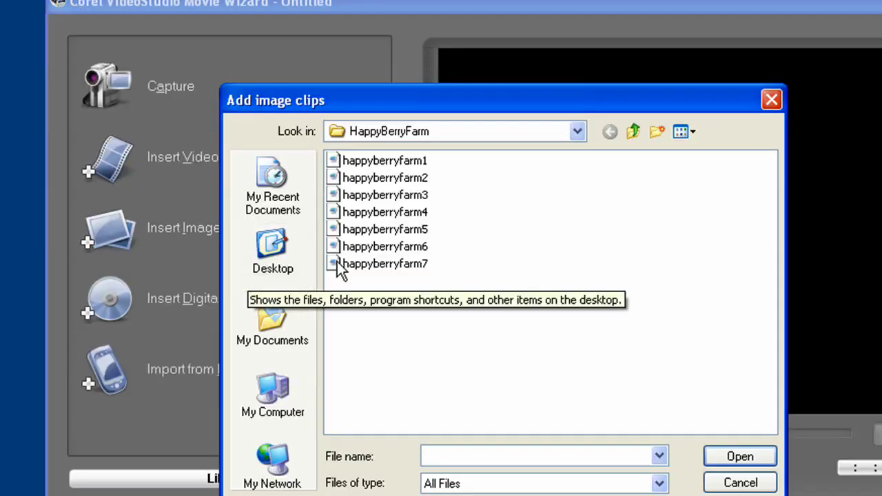
pyautogui.click(334, 160)
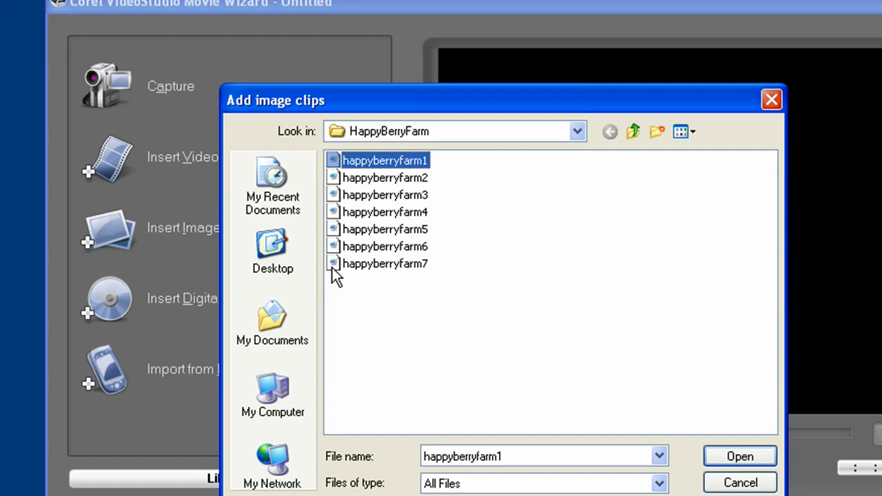
pyautogui.keyDown('shift'); pyautogui.click(337, 263); pyautogui.keyUp('shift')
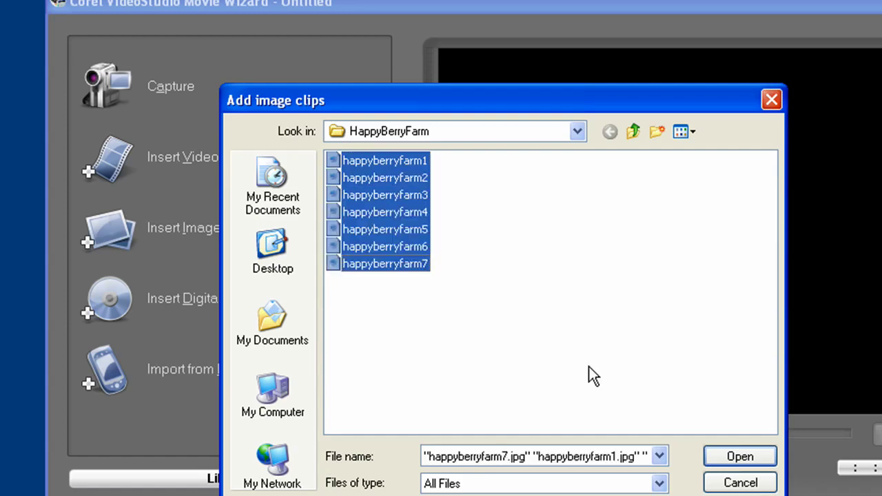
pyautogui.click(714, 461)
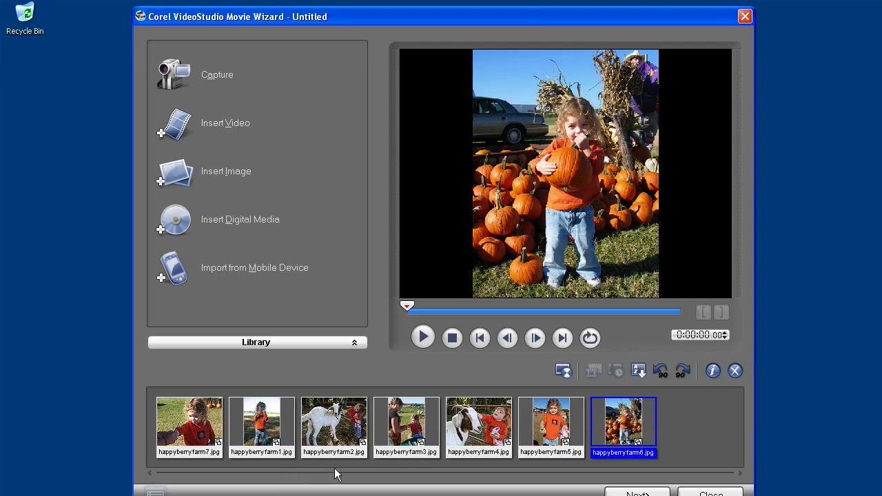
# Move happyberryfarm6 ahead of happyberryfarm4, then select all seven clips
pyautogui.click(638, 370)
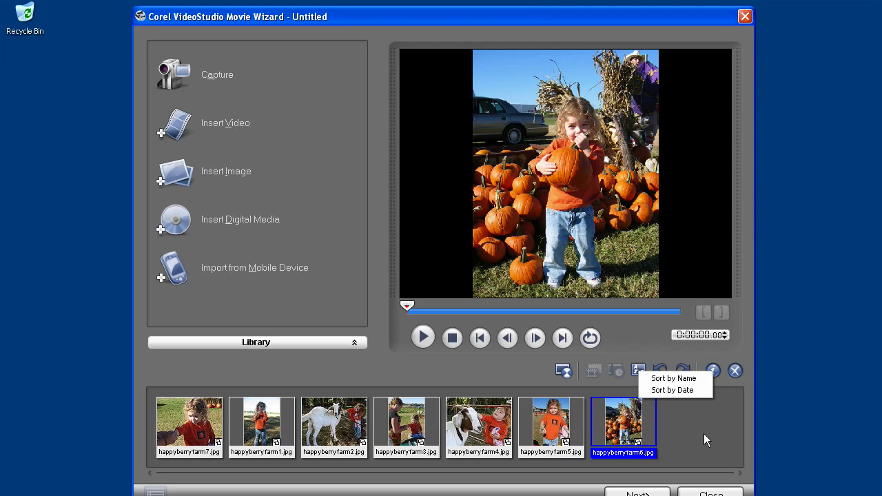
pyautogui.click(530, 418)
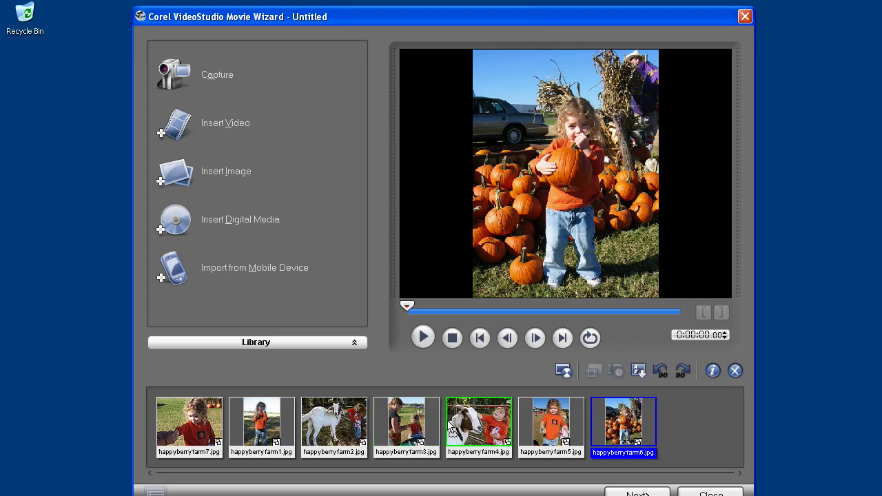
pyautogui.moveTo(450, 424); pyautogui.dragTo(450, 423)
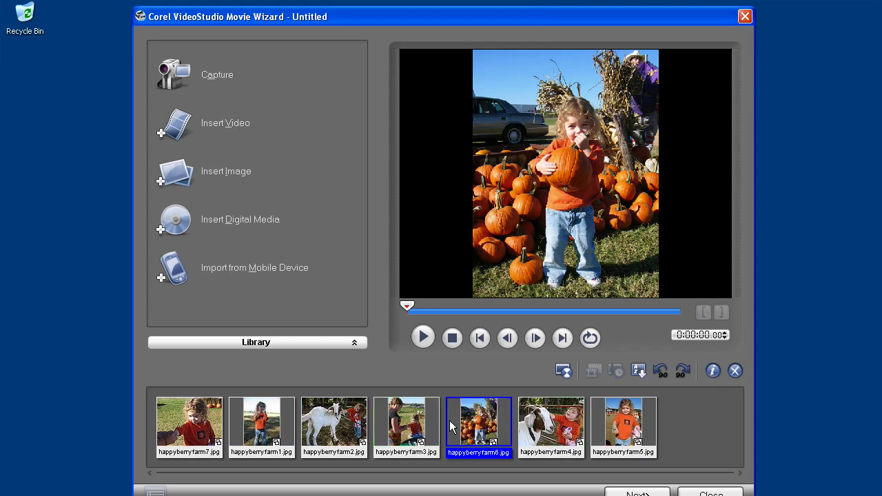
pyautogui.click(185, 433)
pyautogui.keyDown('shift'); pyautogui.click(624, 426); pyautogui.keyUp('shift')
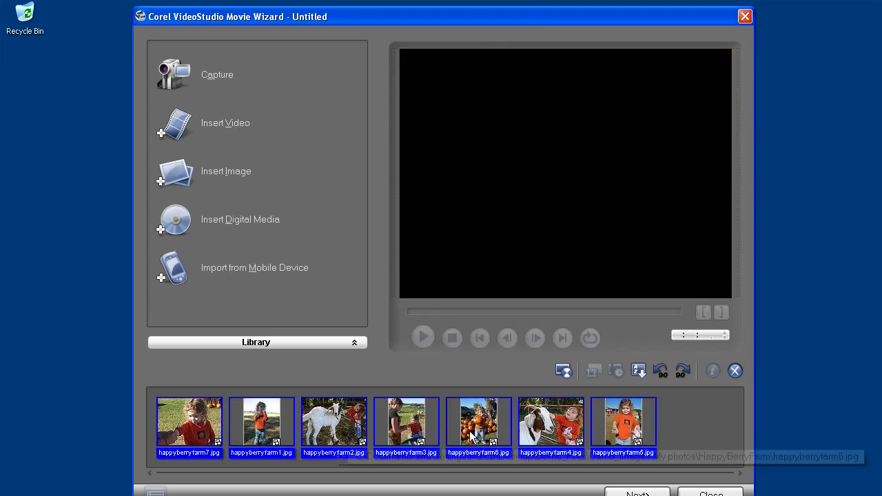
# Raise the duration of all selected clips to 7 seconds
pyautogui.rightClick(474, 431)
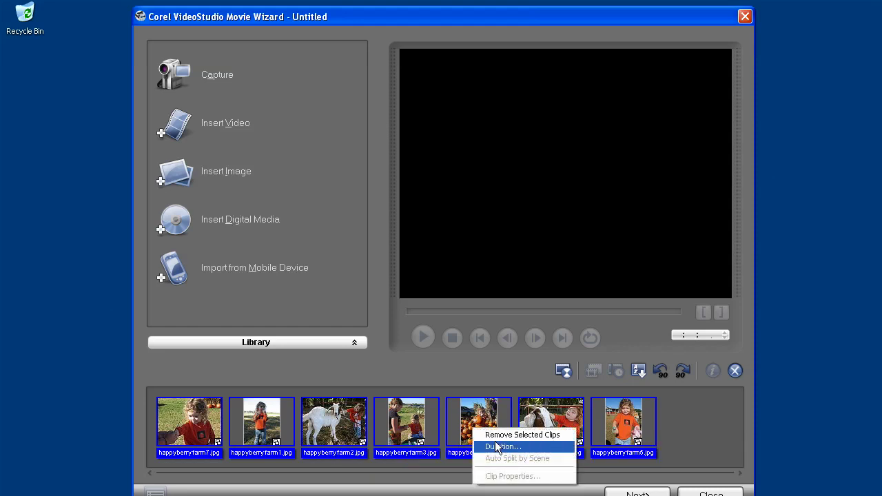
pyautogui.click(495, 446)
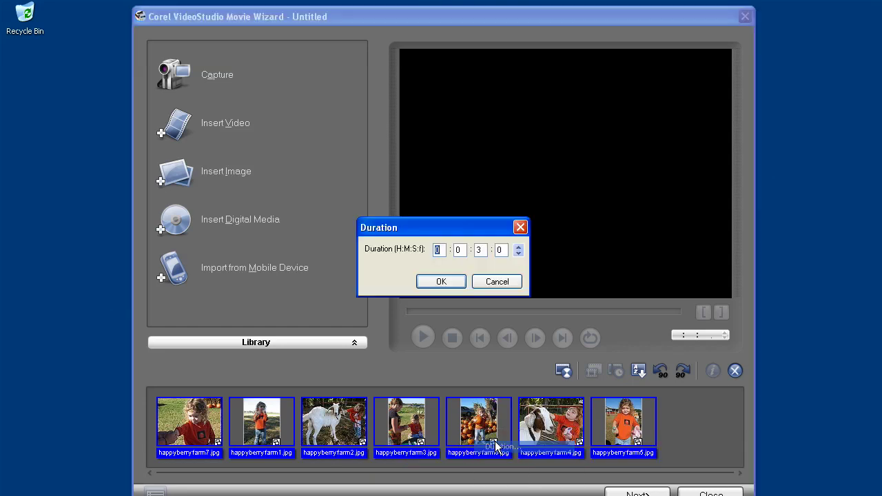
pyautogui.click(478, 249)
pyautogui.click(519, 247)
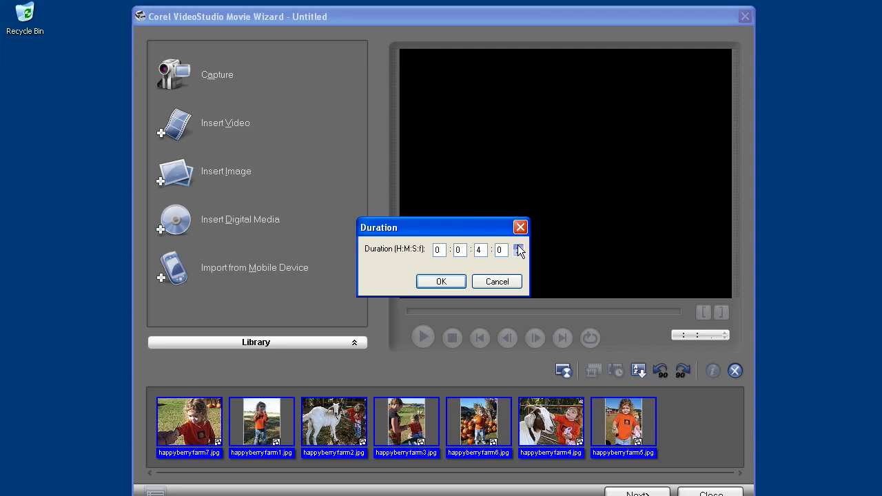
pyautogui.click(518, 246)
pyautogui.click(518, 247)
pyautogui.click(518, 247)
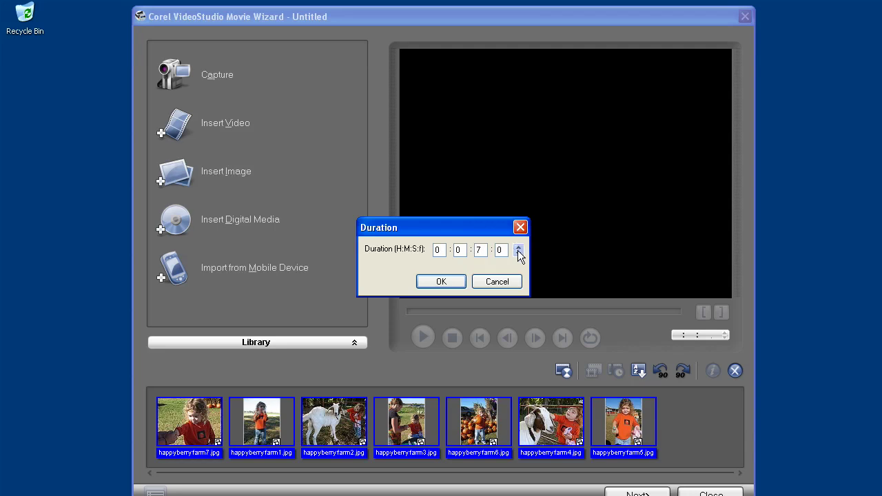
pyautogui.click(451, 281)
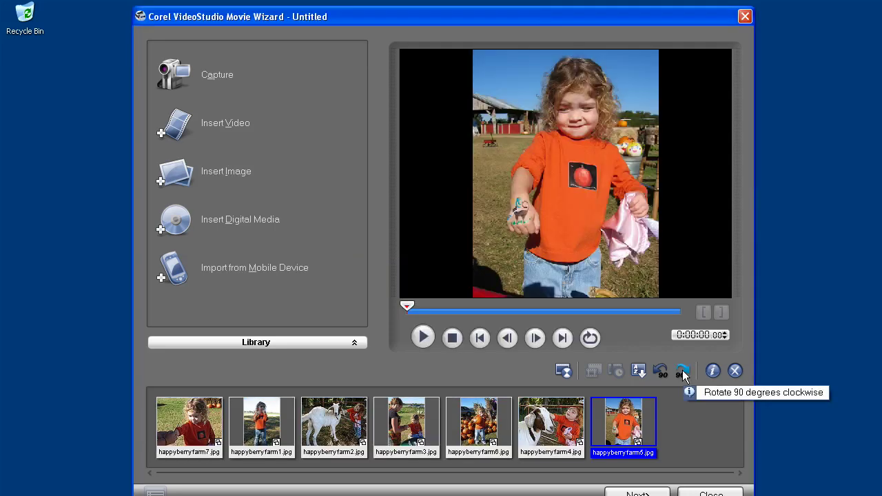
# Rotate happyberryfarm5 three quarter-turns clockwise and clear the clip selection
pyautogui.click(684, 372)
pyautogui.click(683, 372)
pyautogui.click(683, 372)
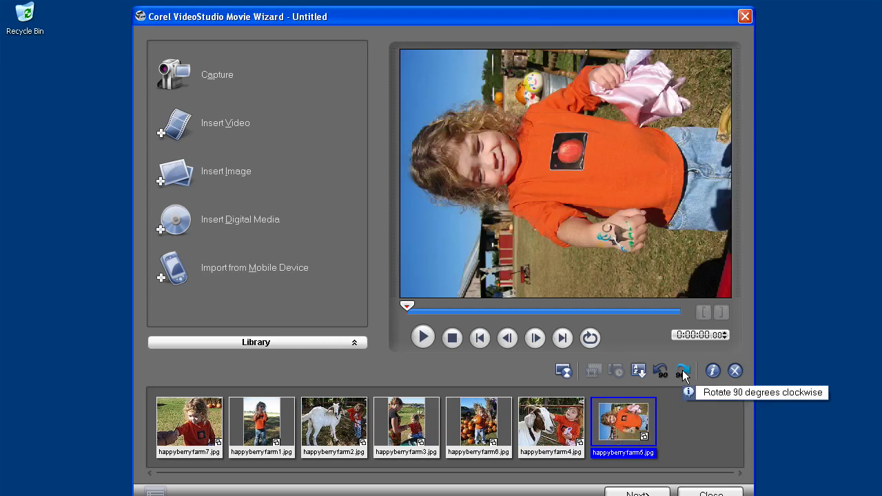
pyautogui.click(684, 372)
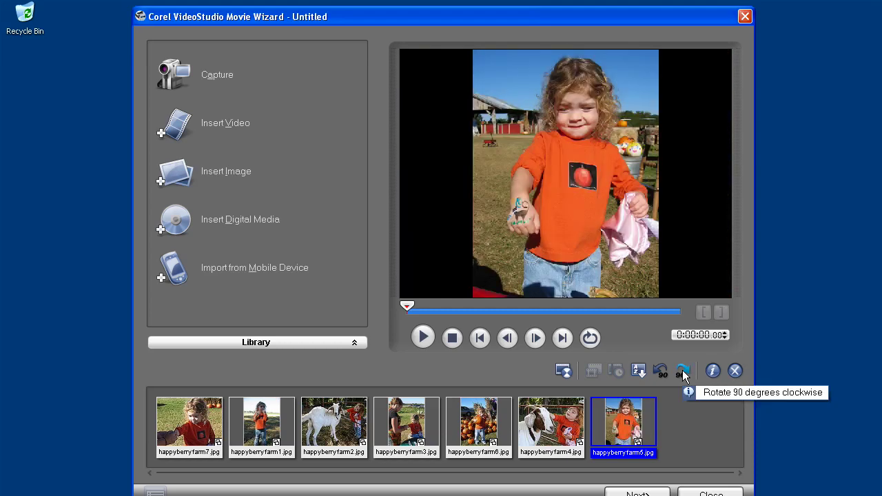
pyautogui.click(675, 419)
# Apply the Slideshow template Multi Overlay 04 and preview it about 17 seconds in
pyautogui.click(637, 494)
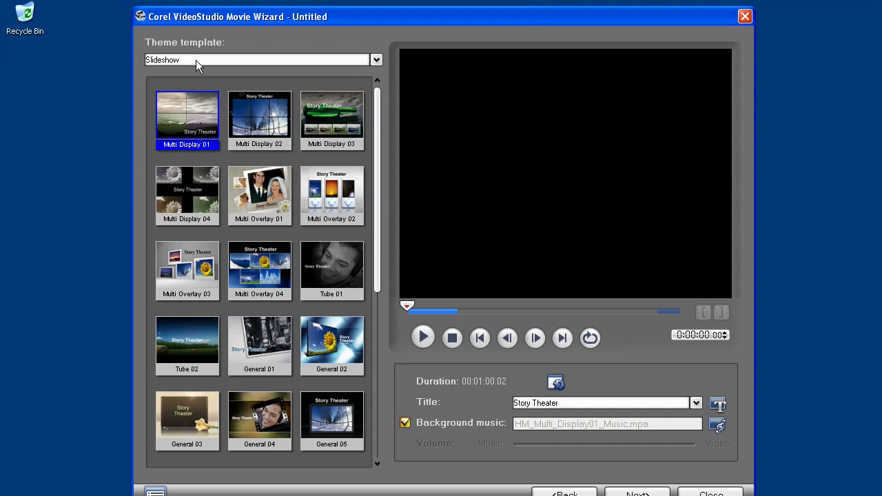
pyautogui.click(267, 276)
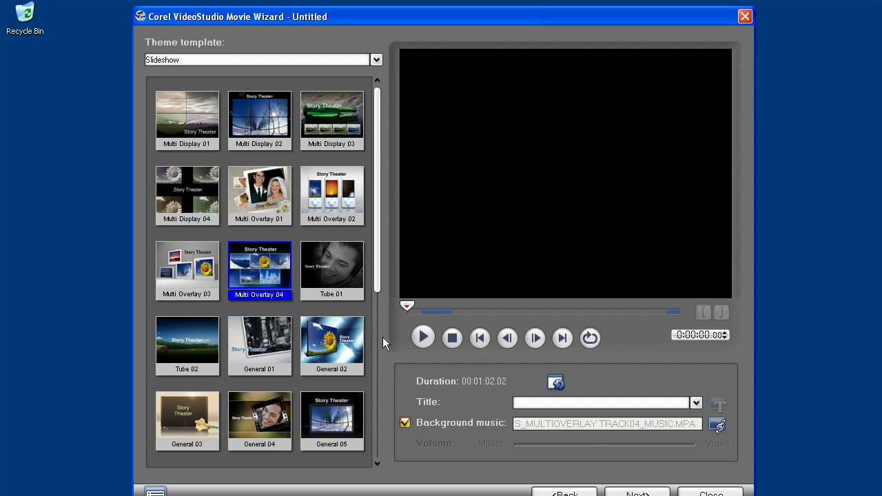
pyautogui.click(482, 309)
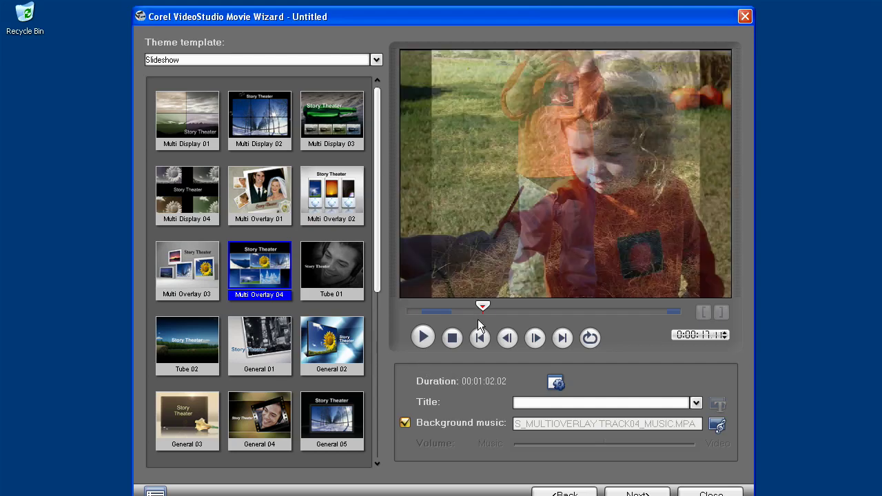
# Enable the theme's background music and review its Audio Options without changes
pyautogui.click(406, 424)
pyautogui.click(717, 425)
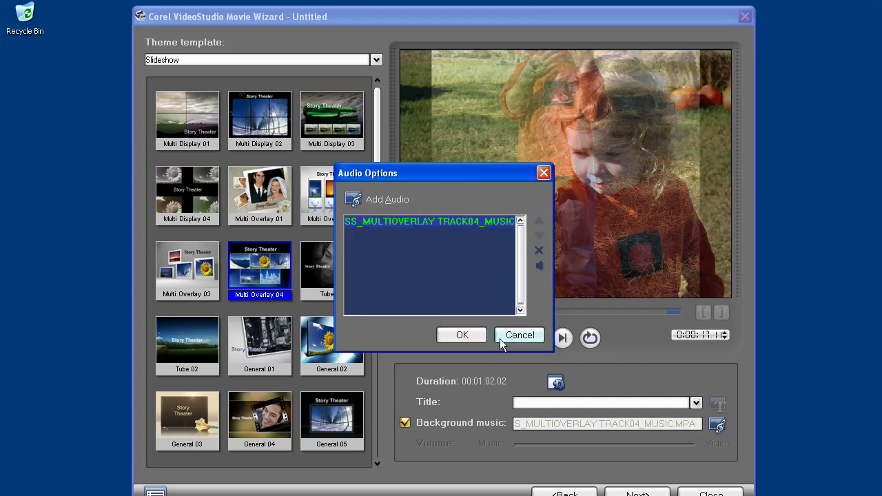
pyautogui.click(519, 336)
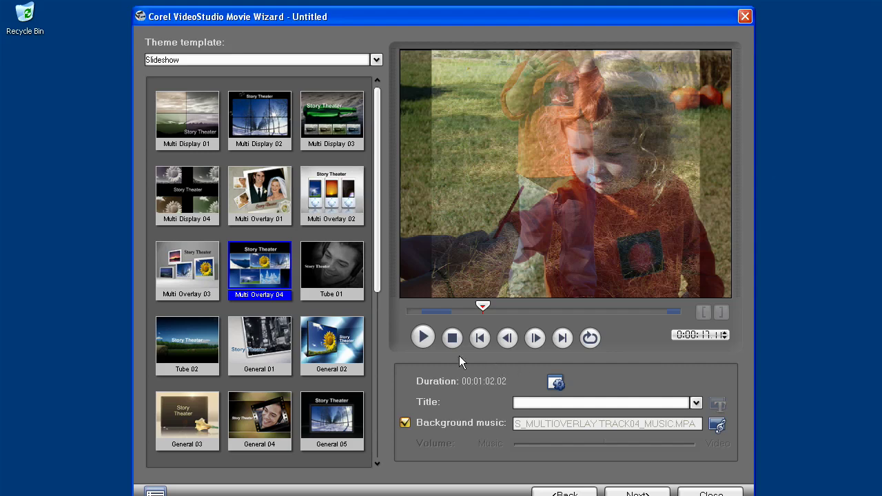
# Replace the 'Story Theater' opening title text with 'Happy Berry Farm'
pyautogui.moveTo(478, 303); pyautogui.dragTo(439, 308)
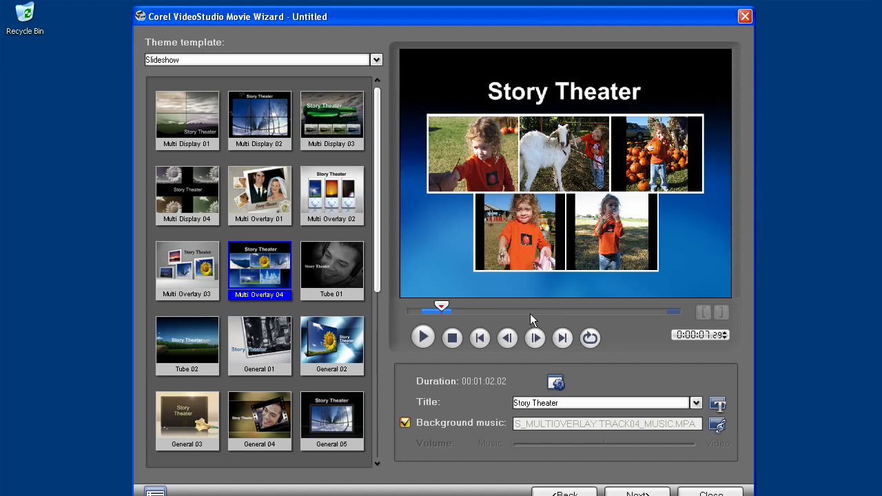
pyautogui.doubleClick(570, 90)
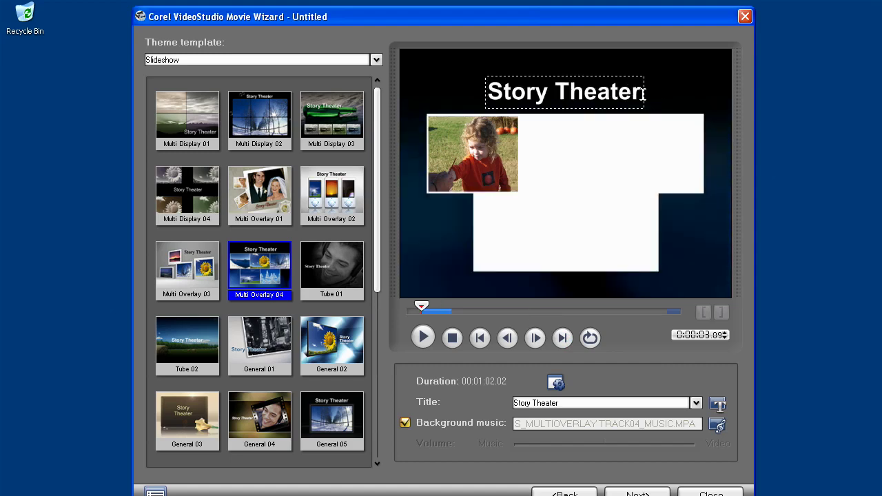
pyautogui.moveTo(641, 93); pyautogui.dragTo(479, 98)
pyautogui.write('Happy Ber')
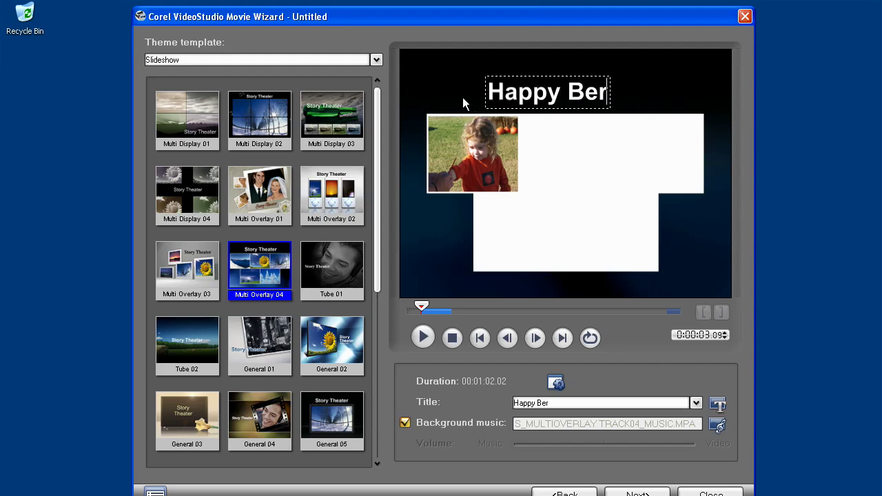
pyautogui.write('ry Farm')
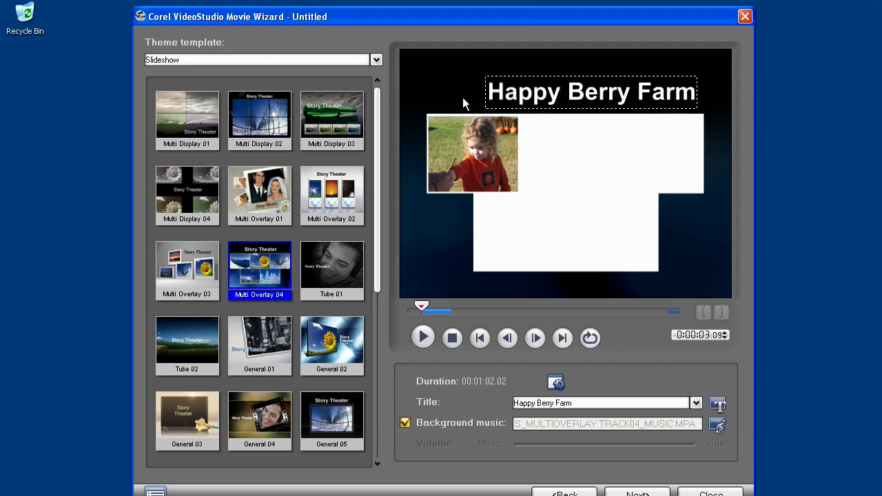
pyautogui.click(696, 403)
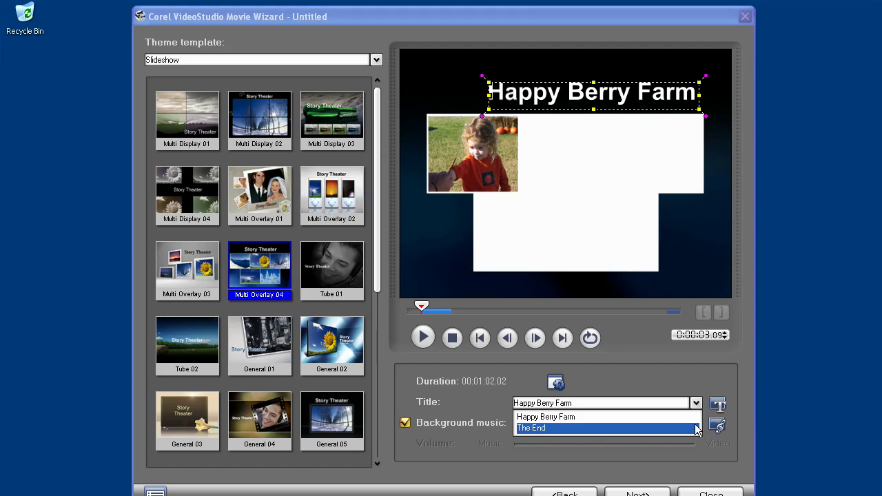
pyautogui.click(697, 417)
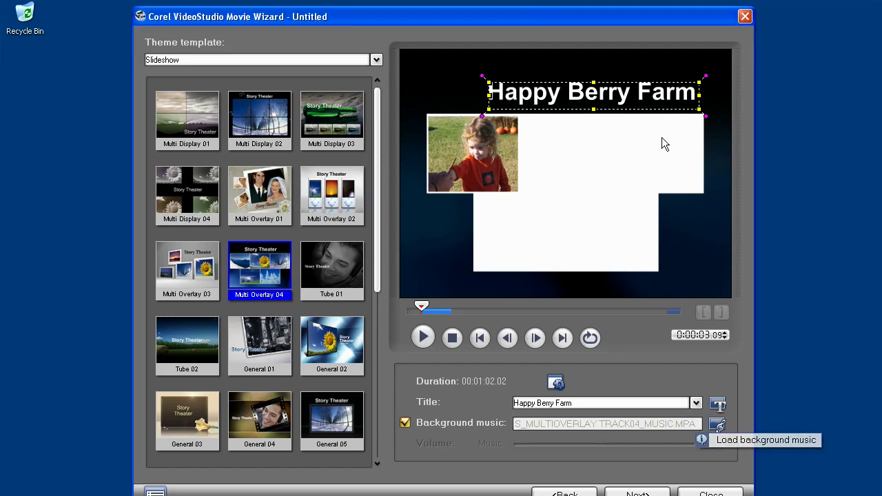
# Style the title in orange Calligraph421 BT, nudge it up-left, and jump to the end
pyautogui.click(718, 404)
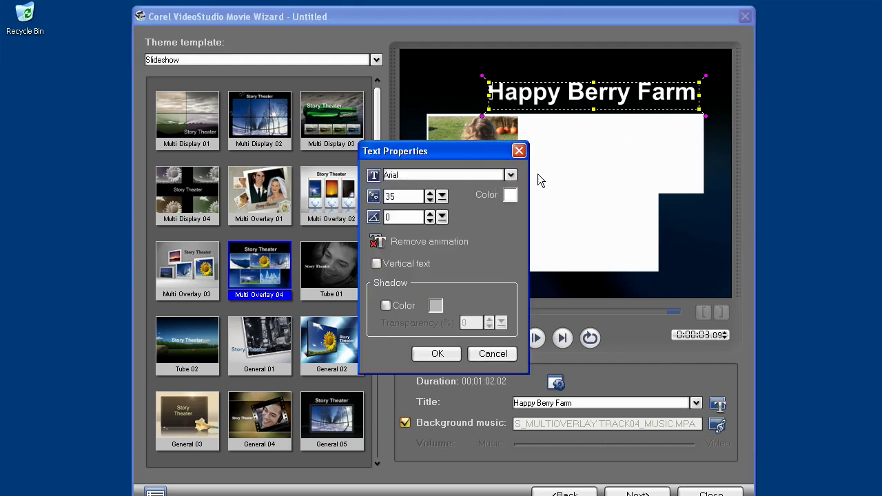
pyautogui.click(511, 175)
pyautogui.click(557, 283)
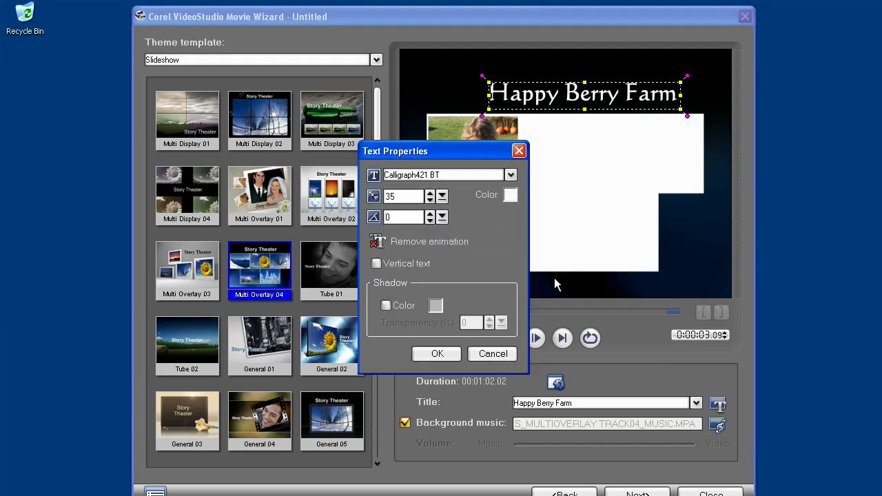
pyautogui.click(437, 353)
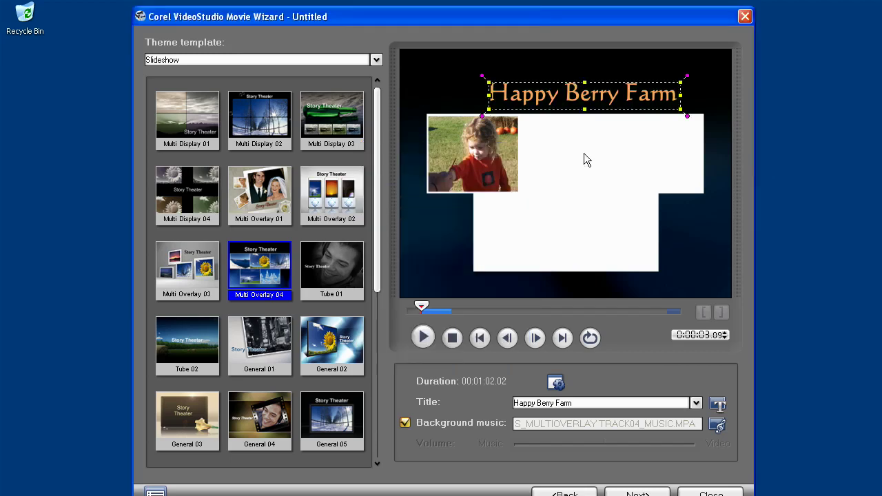
pyautogui.moveTo(584, 105); pyautogui.dragTo(572, 101)
pyautogui.press('End')
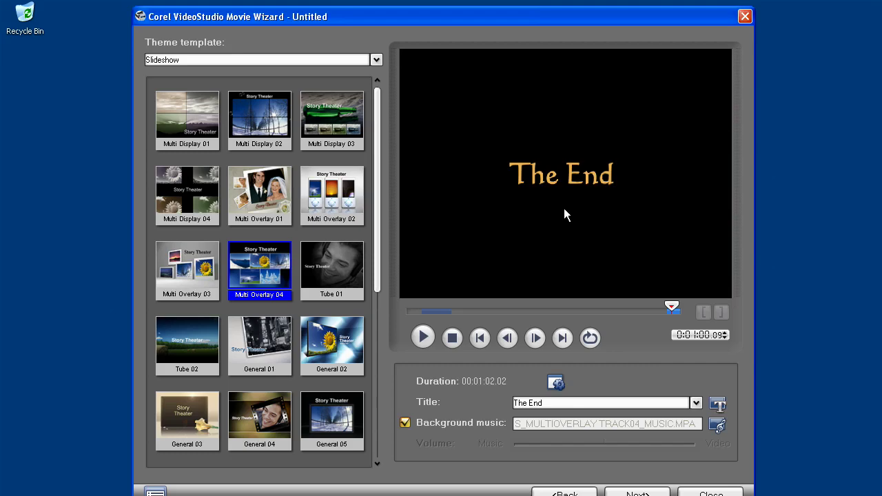
# Advance to the output page and browse the video file and disc format options
pyautogui.click(661, 494)
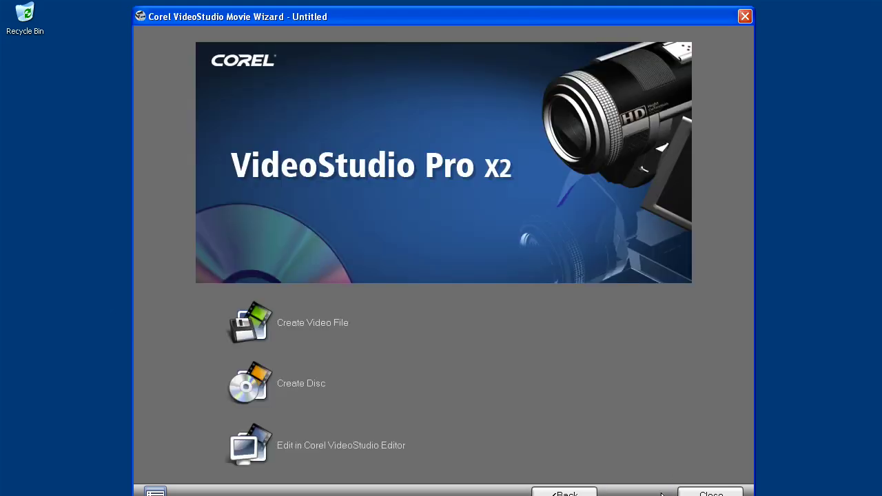
pyautogui.click(339, 323)
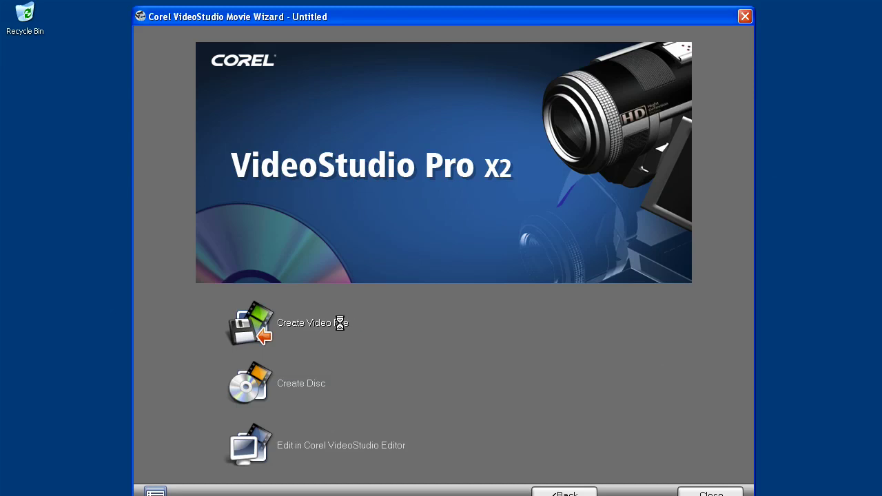
pyautogui.click(394, 332)
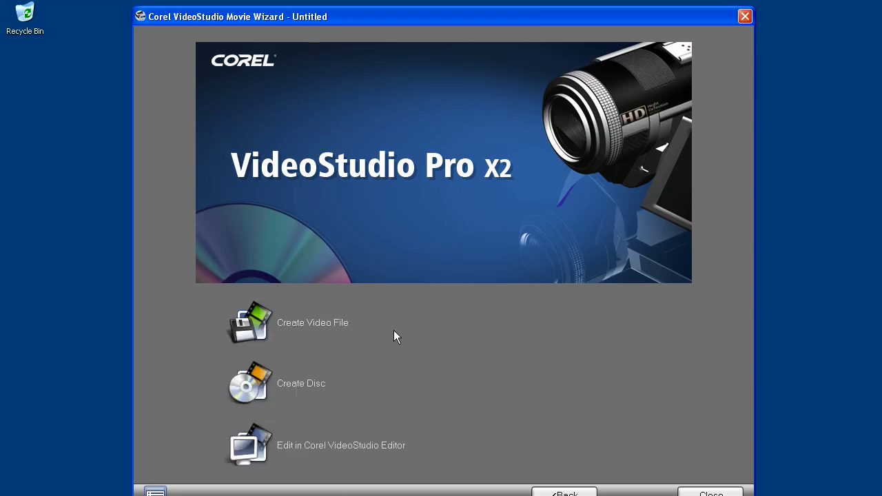
pyautogui.click(315, 382)
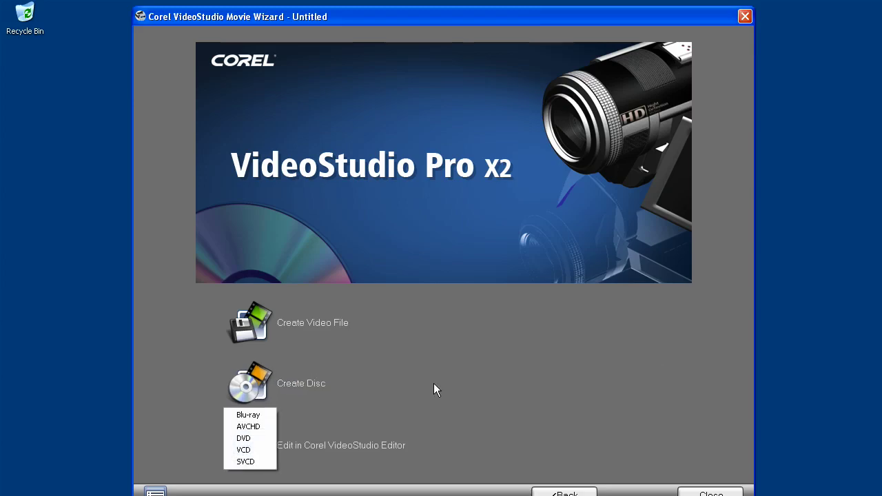